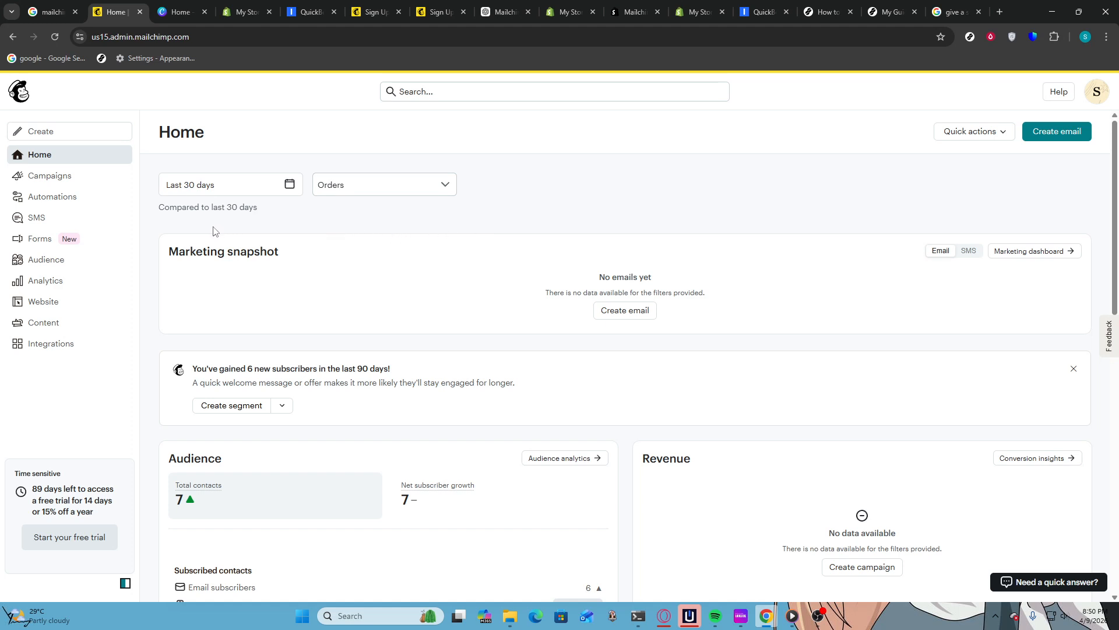
Start a new email template from scratch in the email templates area of the campaigns
left_click(82, 176)
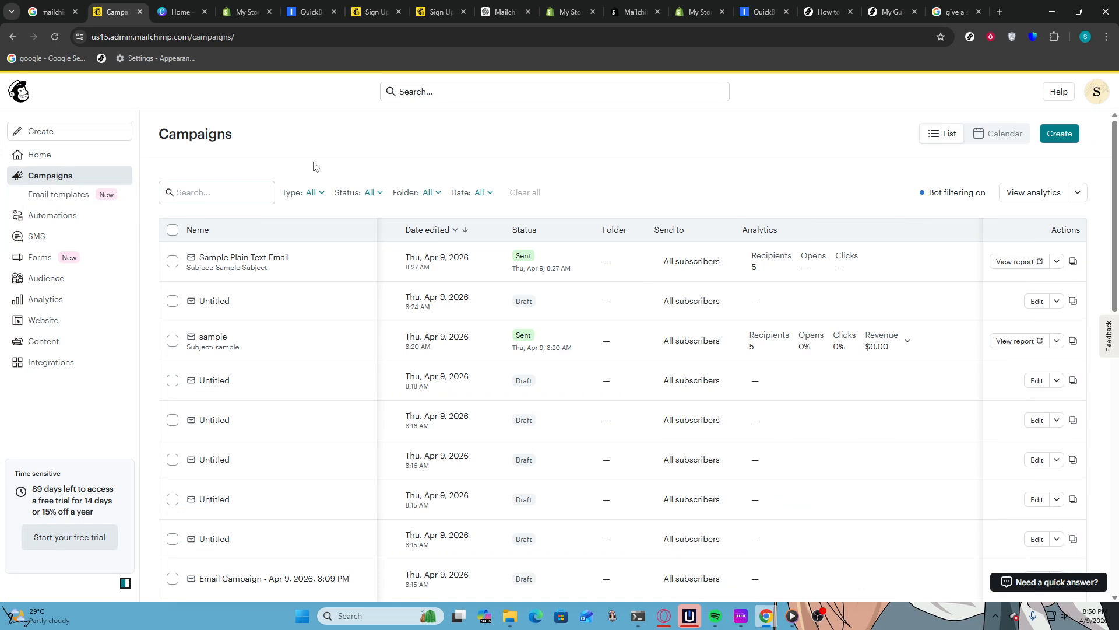
left_click(44, 195)
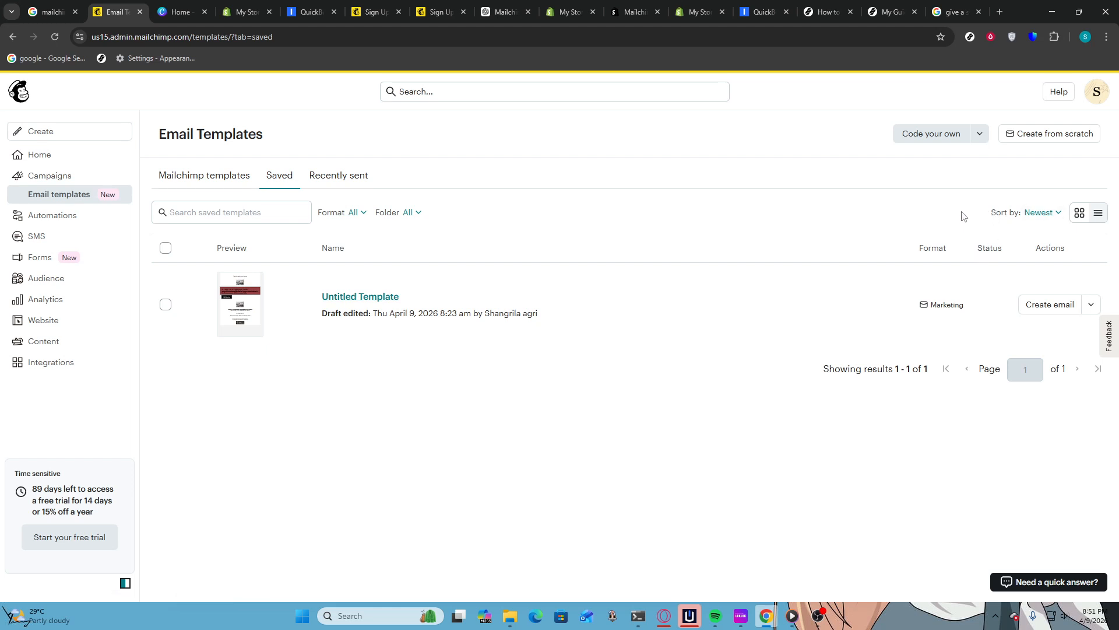
left_click(1023, 133)
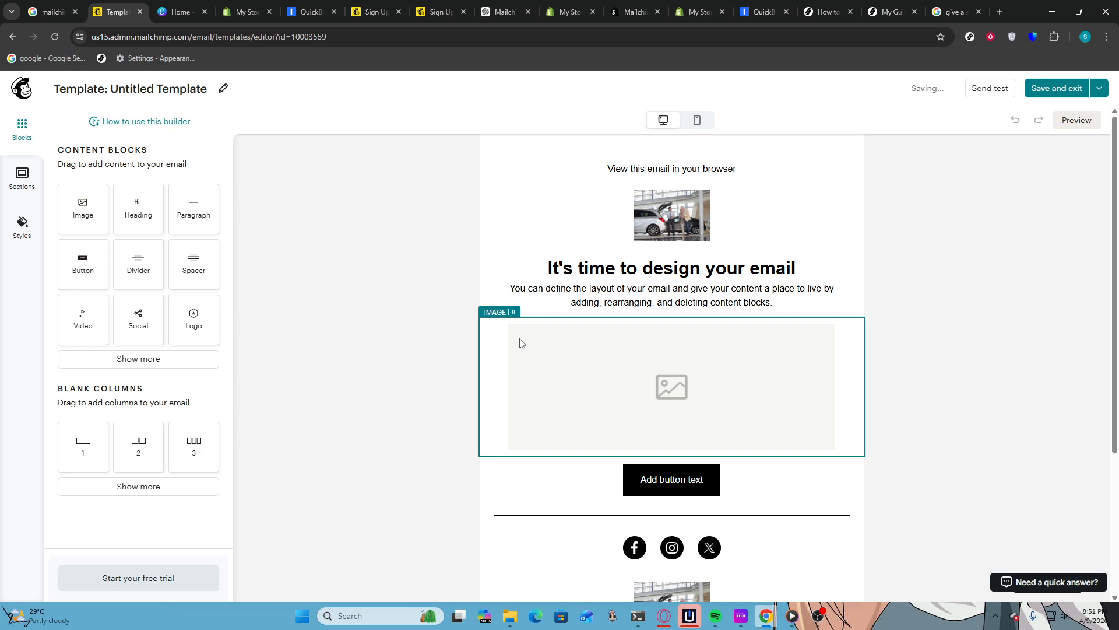
Examine the new template's layout, its image placeholder and heading text block settings, and the available sections
scroll(518, 341, "down", 3)
scroll(519, 340, "up", 3)
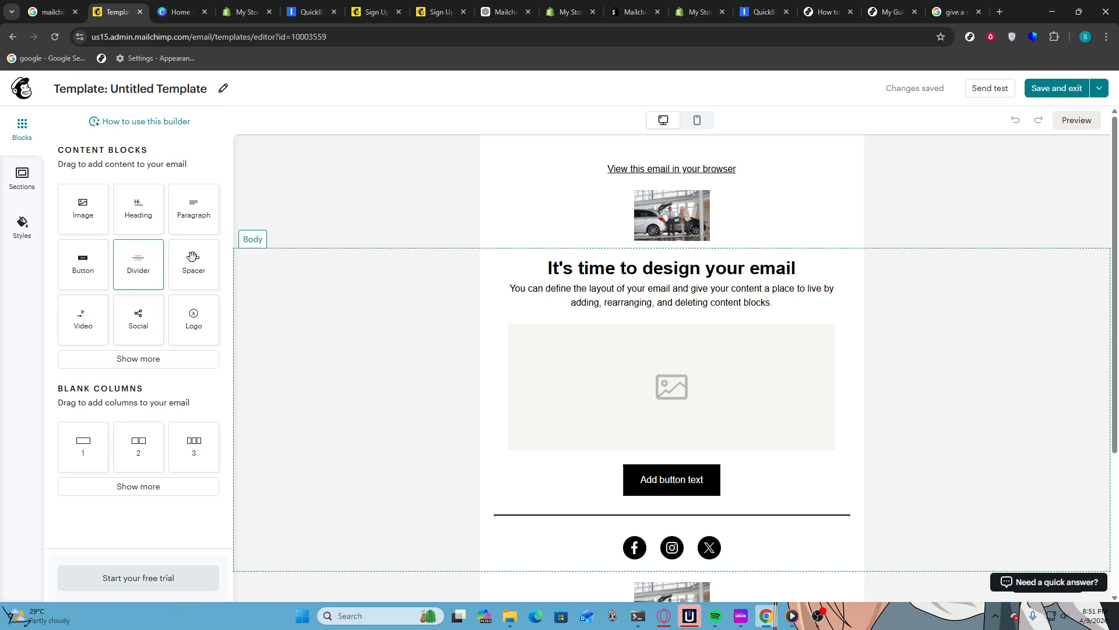
left_click(593, 392)
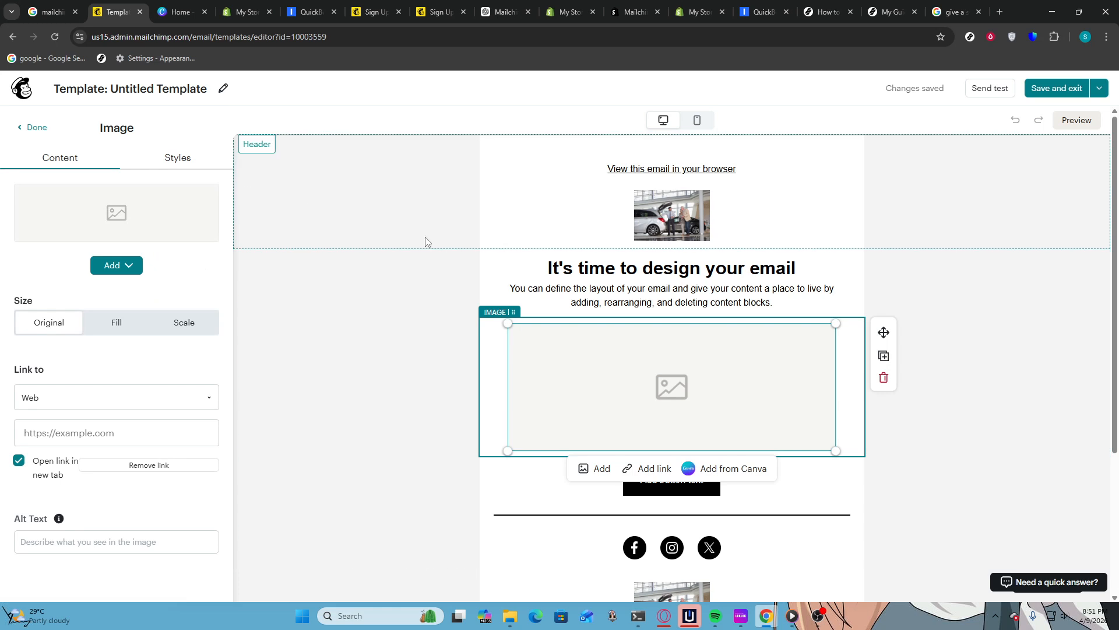
left_click(526, 278)
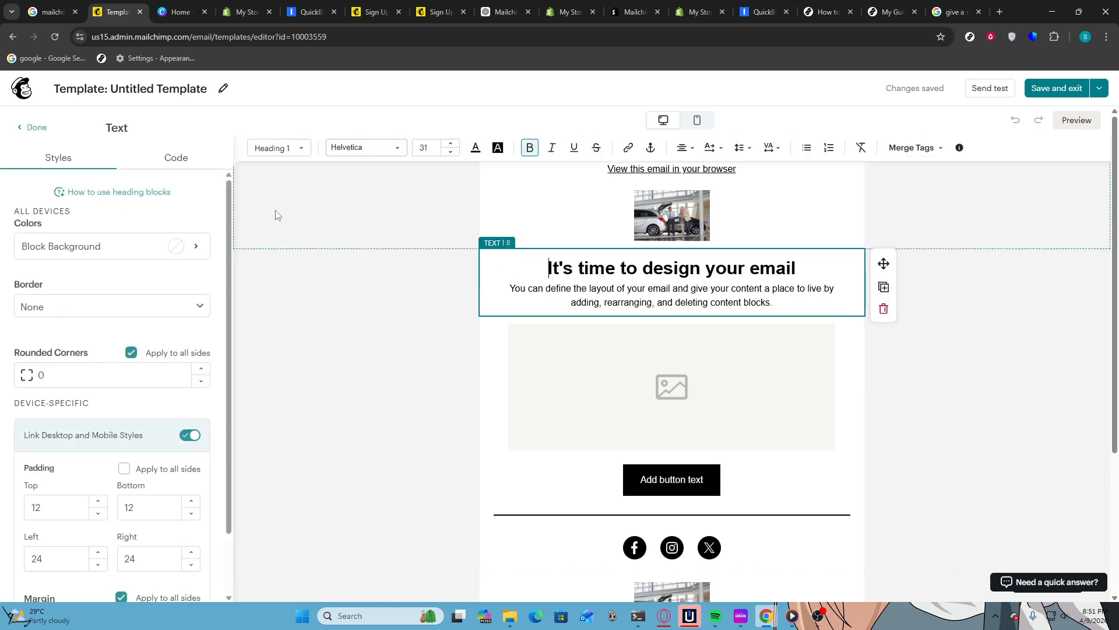
left_click(32, 127)
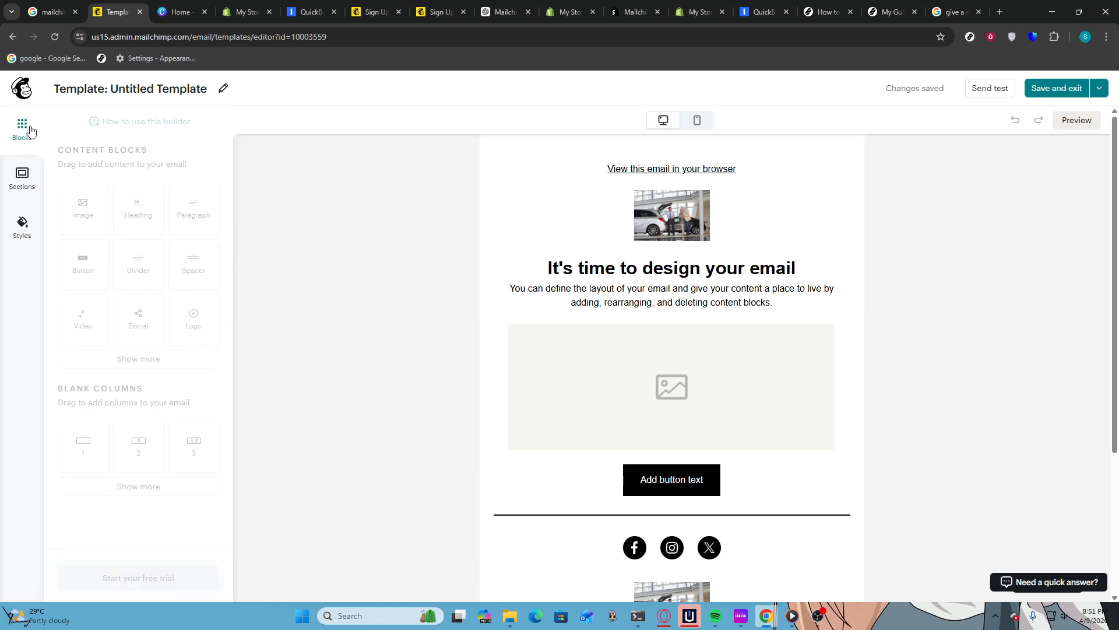
left_click(21, 184)
Set the email design's background color to dark brown, hex 3C2020
left_click(15, 226)
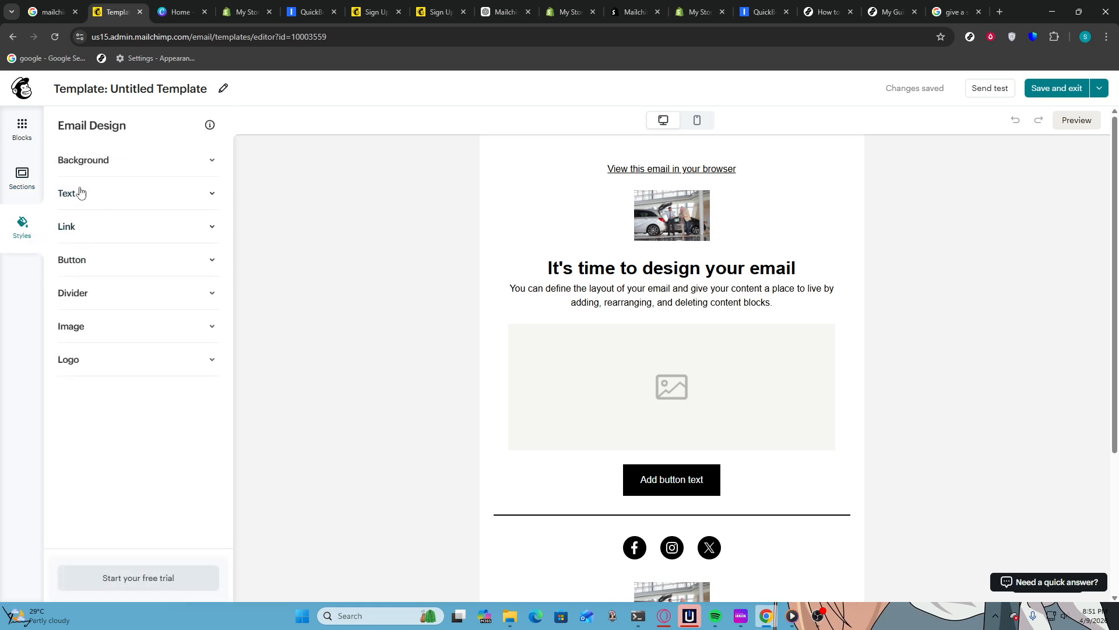
left_click(131, 190)
left_click(137, 165)
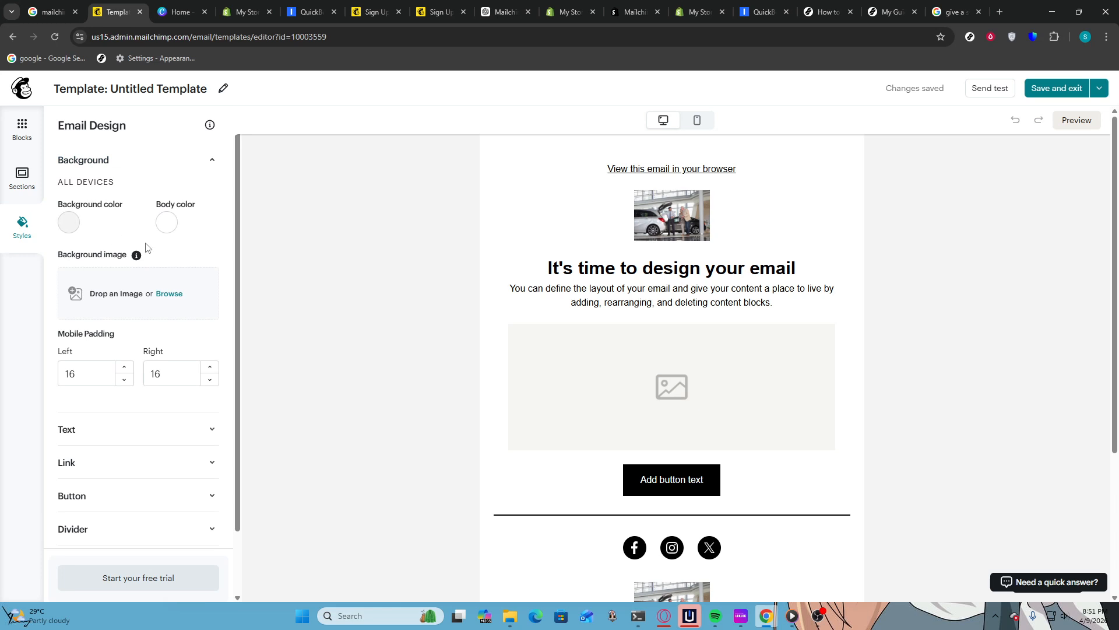
left_click(70, 222)
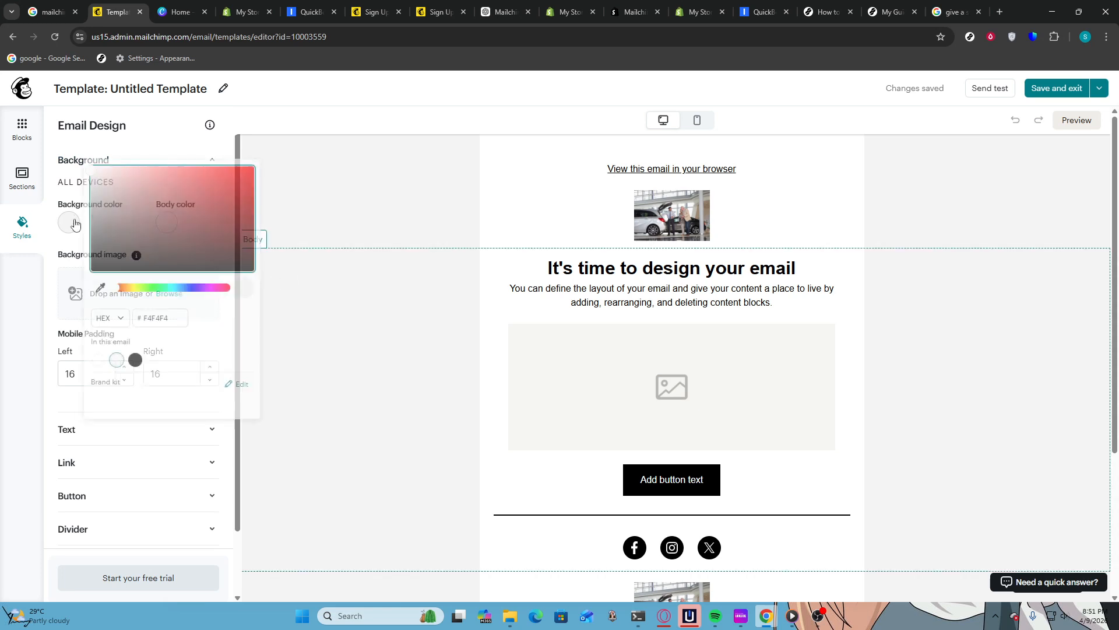
left_click(202, 196)
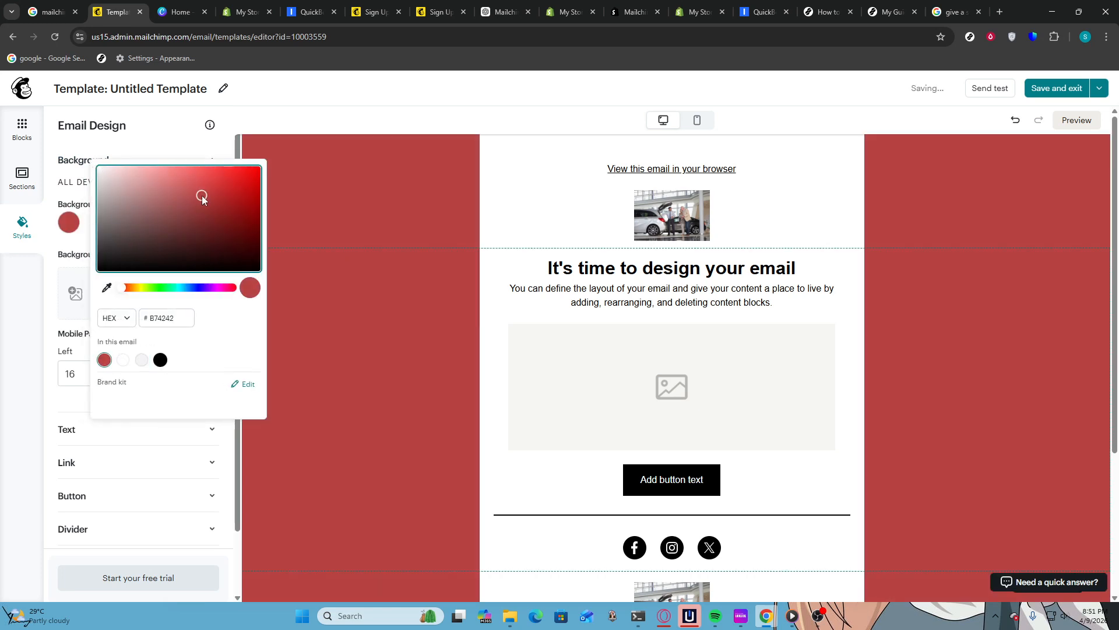
left_click_drag(216, 213, 176, 251)
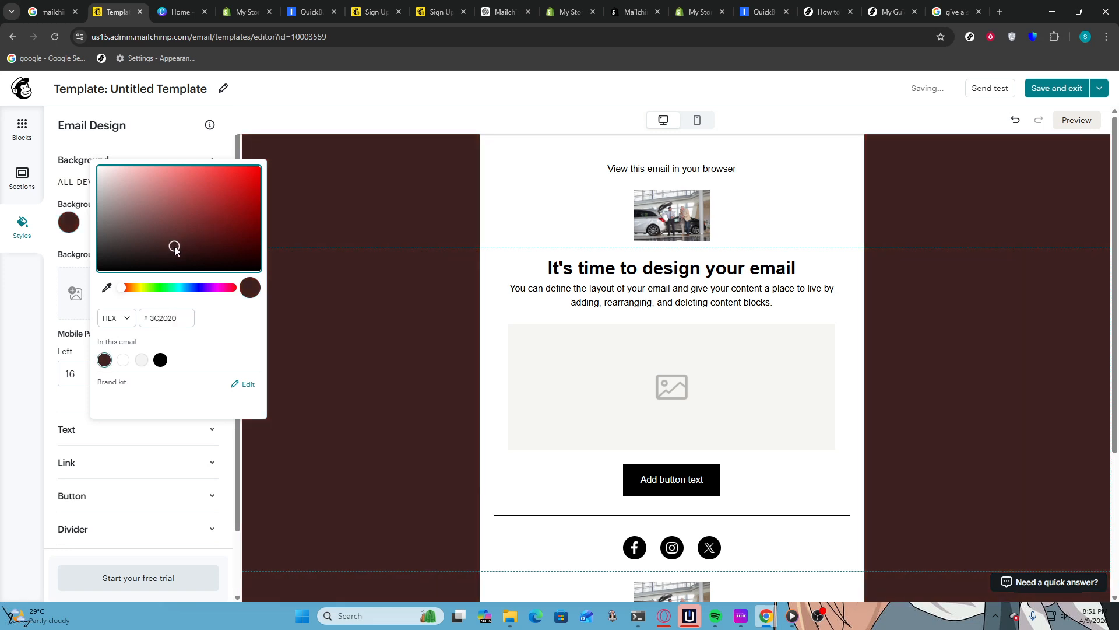
left_click(67, 251)
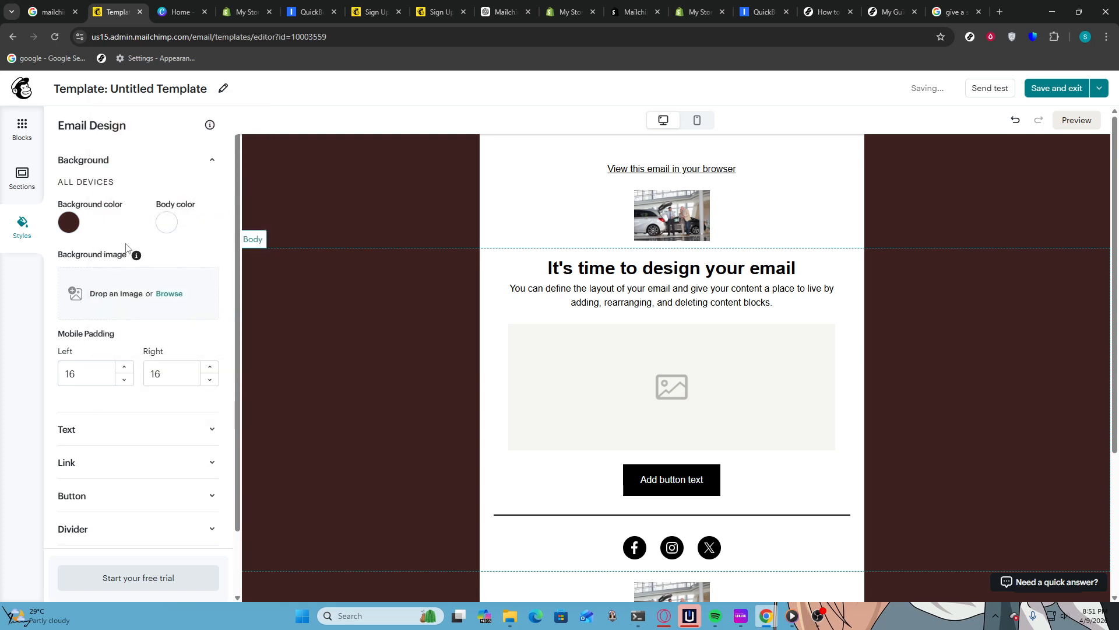
Set the email design's body color to muted red, hex AE5959
left_click(167, 225)
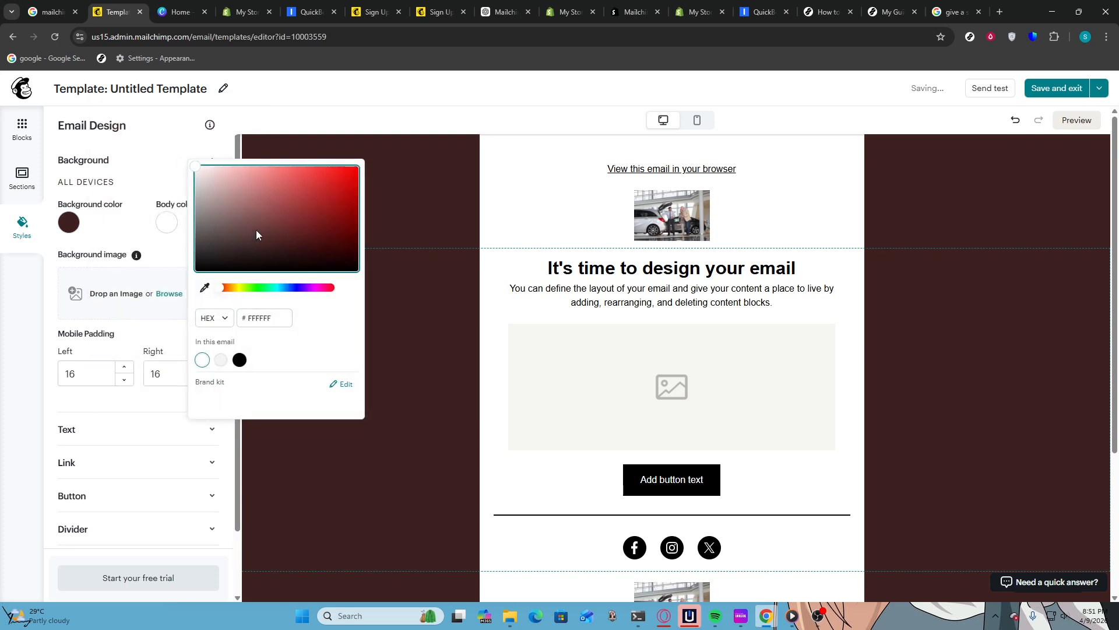
left_click(267, 222)
mouse_move(275, 219)
left_mouse_down()
mouse_move(291, 208)
mouse_move(275, 199)
left_mouse_up()
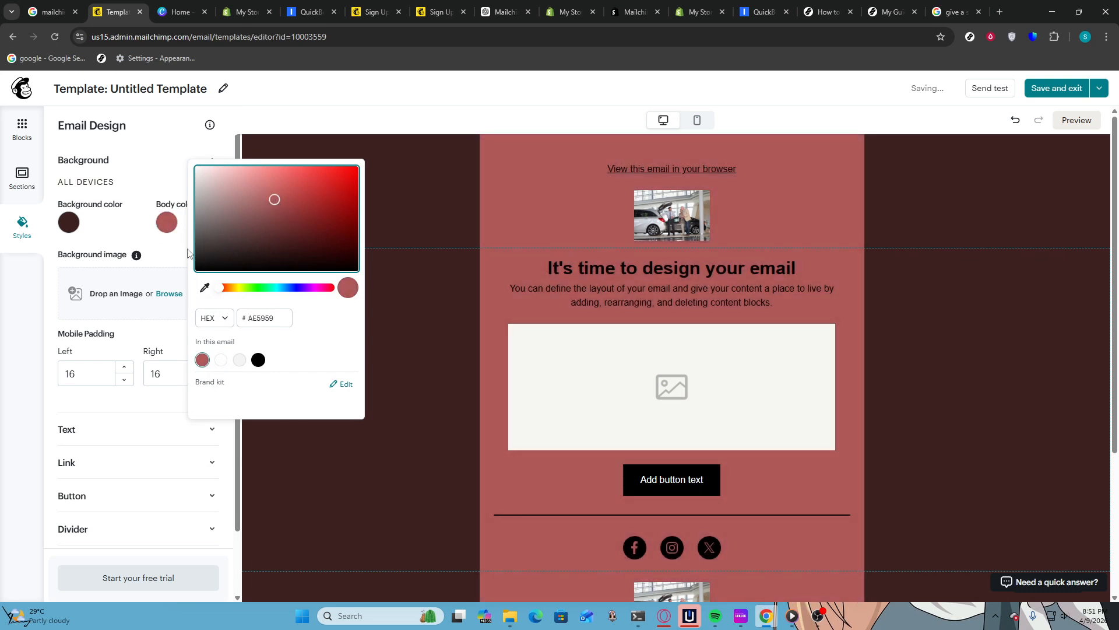
left_click(120, 252)
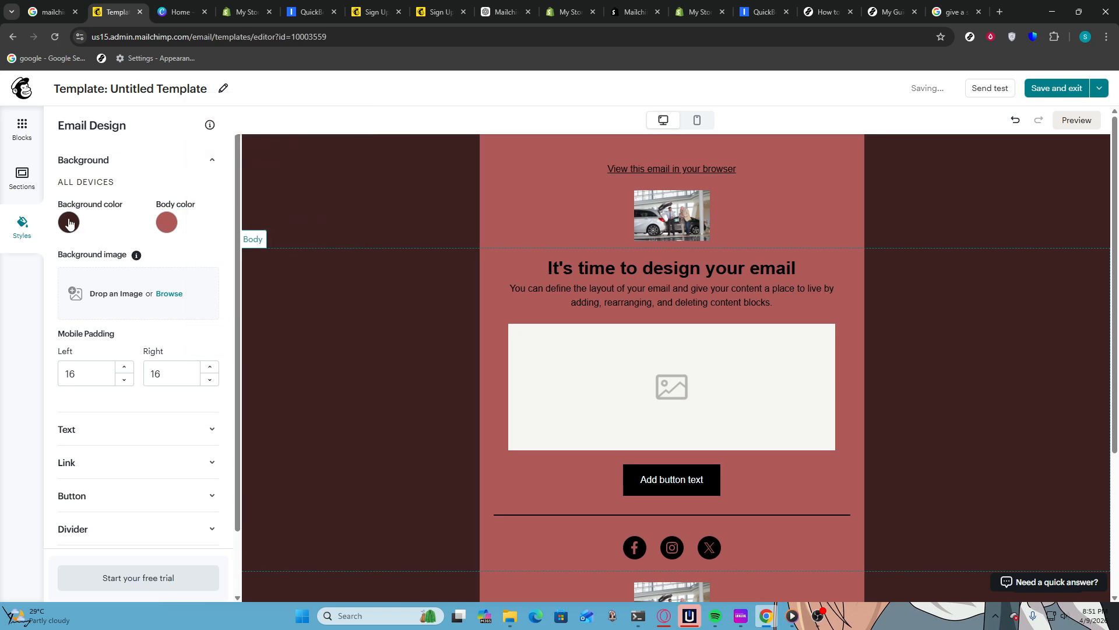
Increase the left mobile padding in the email's background styles by three increments
left_click(16, 229)
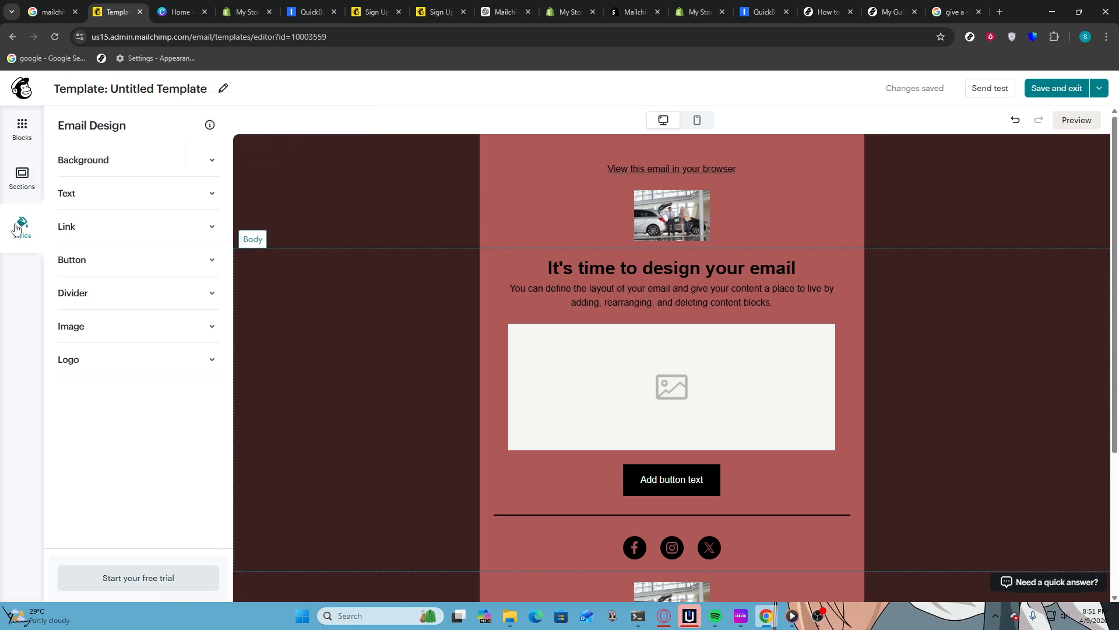
left_click(86, 162)
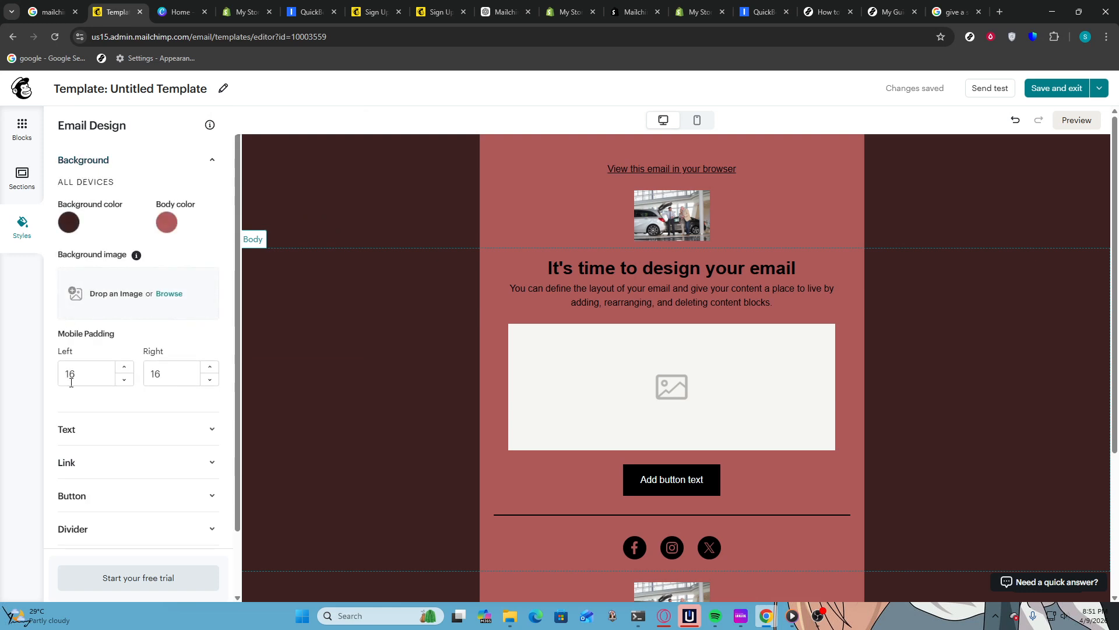
left_click(124, 366)
left_click(123, 366)
left_click(123, 366)
Set the email-wide paragraph font to Arial and check the block styles of the paragraph below the heading
left_click(110, 433)
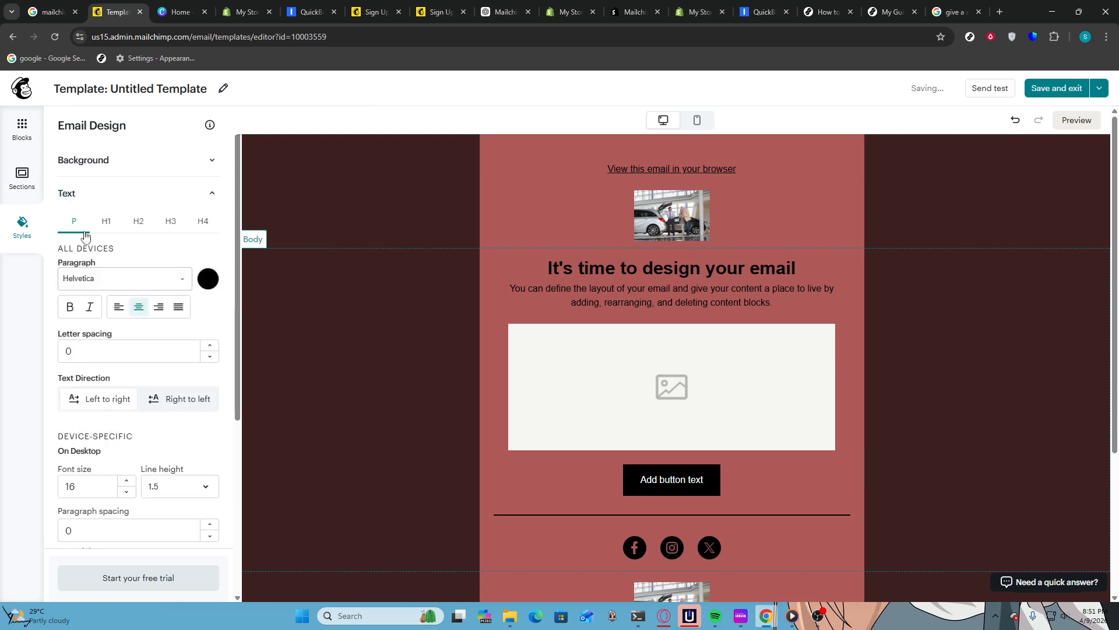
left_click(96, 280)
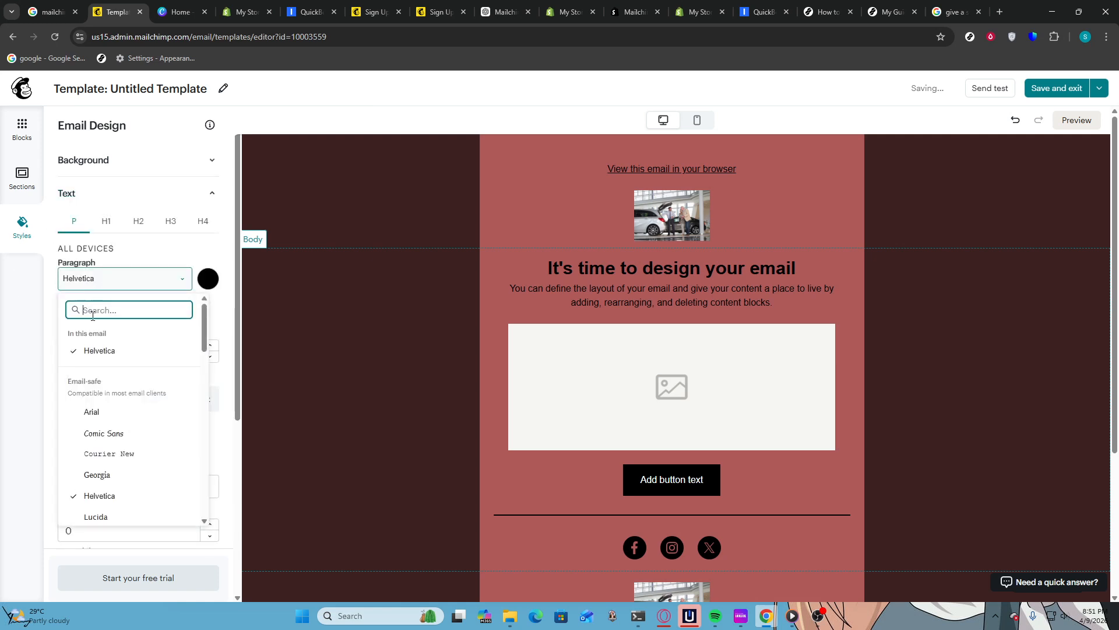
left_click(108, 418)
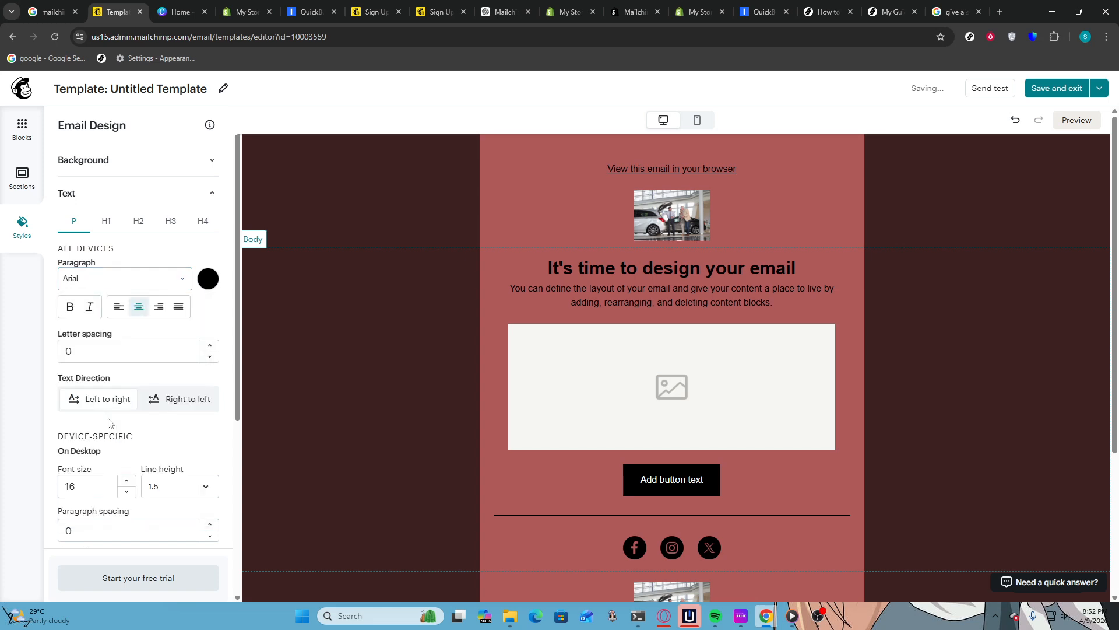
left_click(580, 300)
triple_click(581, 300)
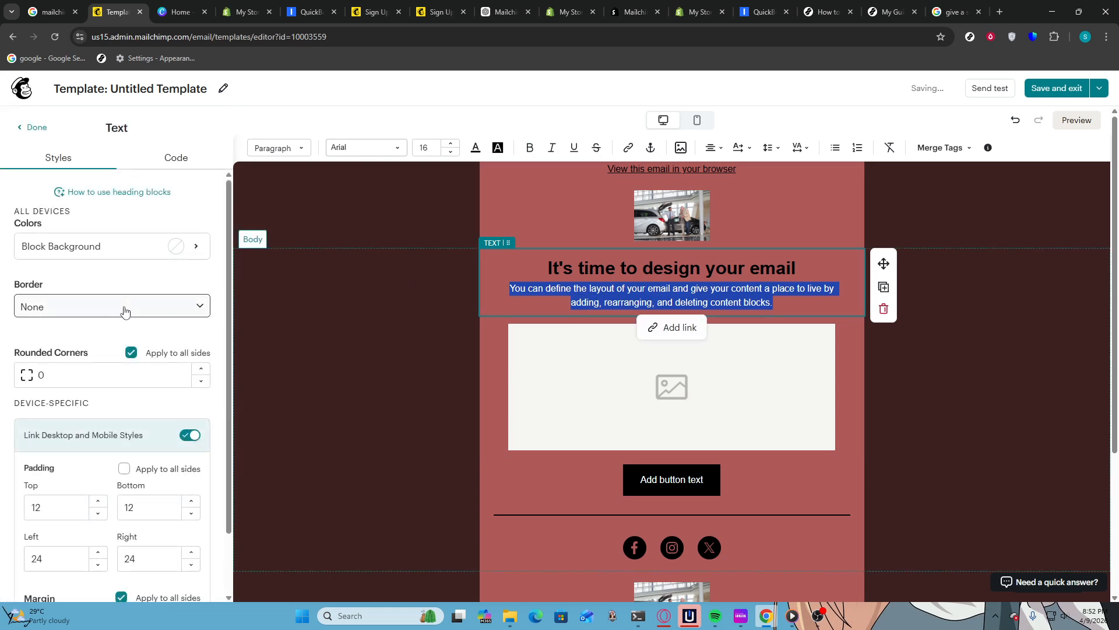
scroll(121, 360, "down", 1)
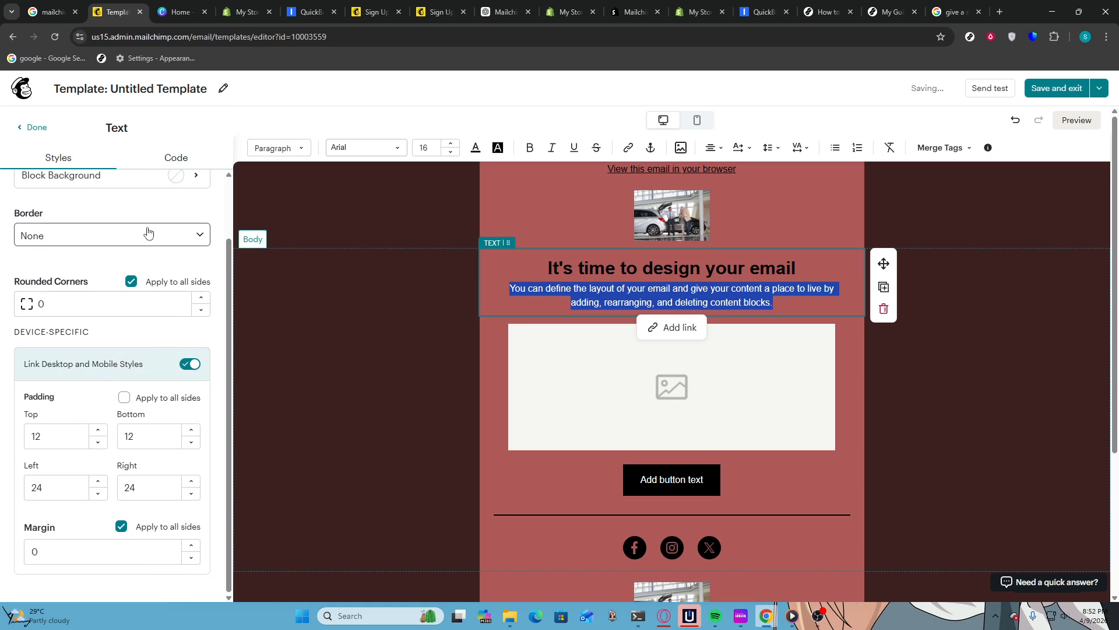
left_click(28, 128)
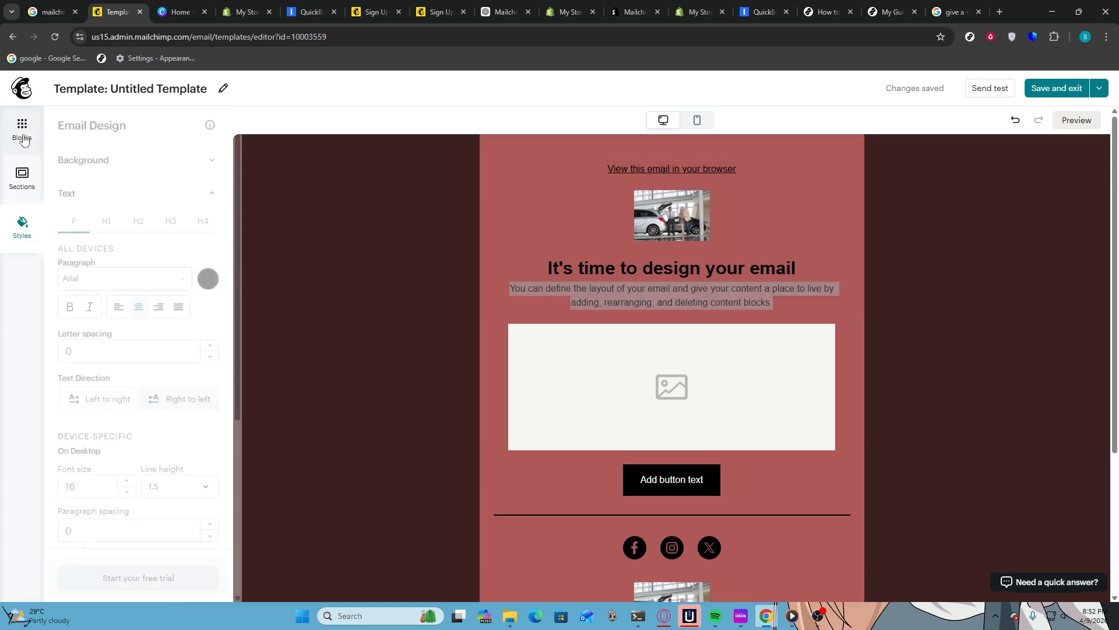
Set the logo alignment in the email-wide design styles to Left
left_click(24, 234)
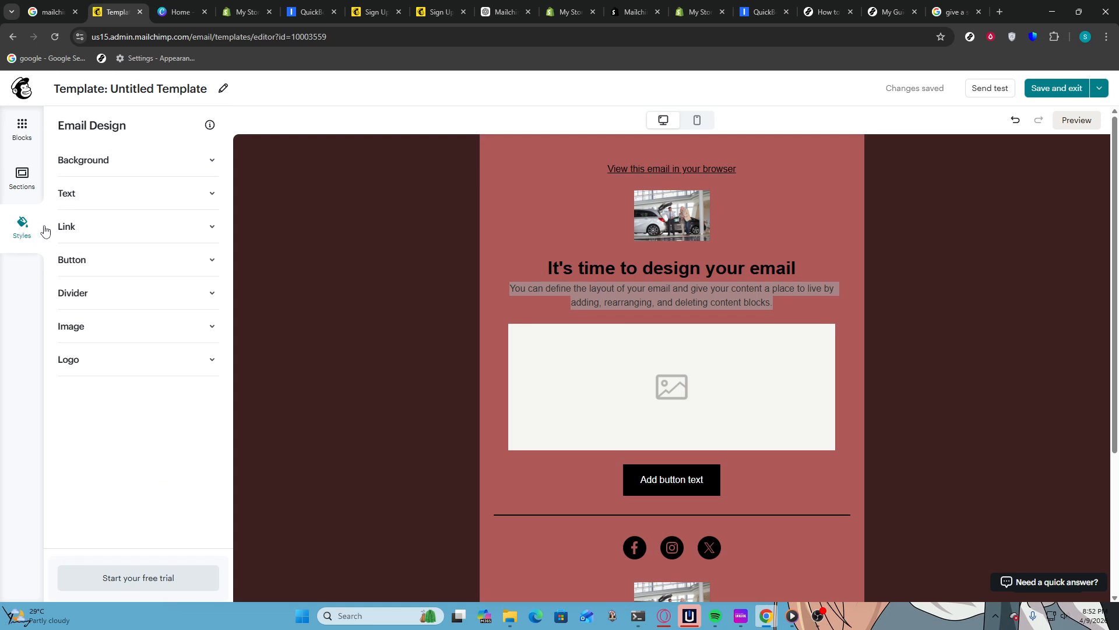
left_click(101, 229)
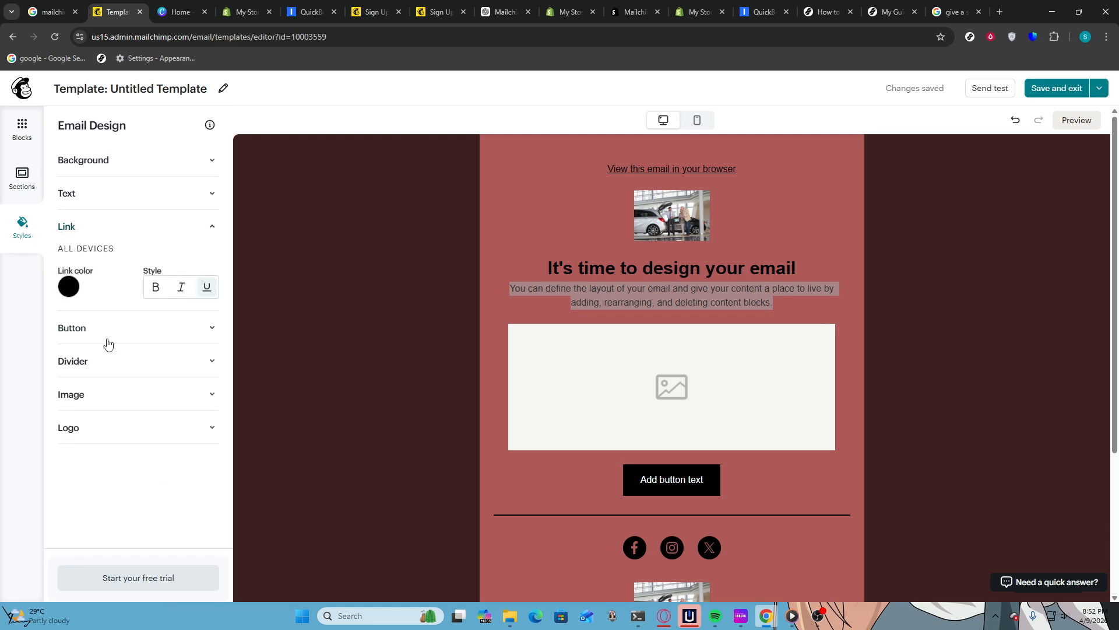
left_click(113, 425)
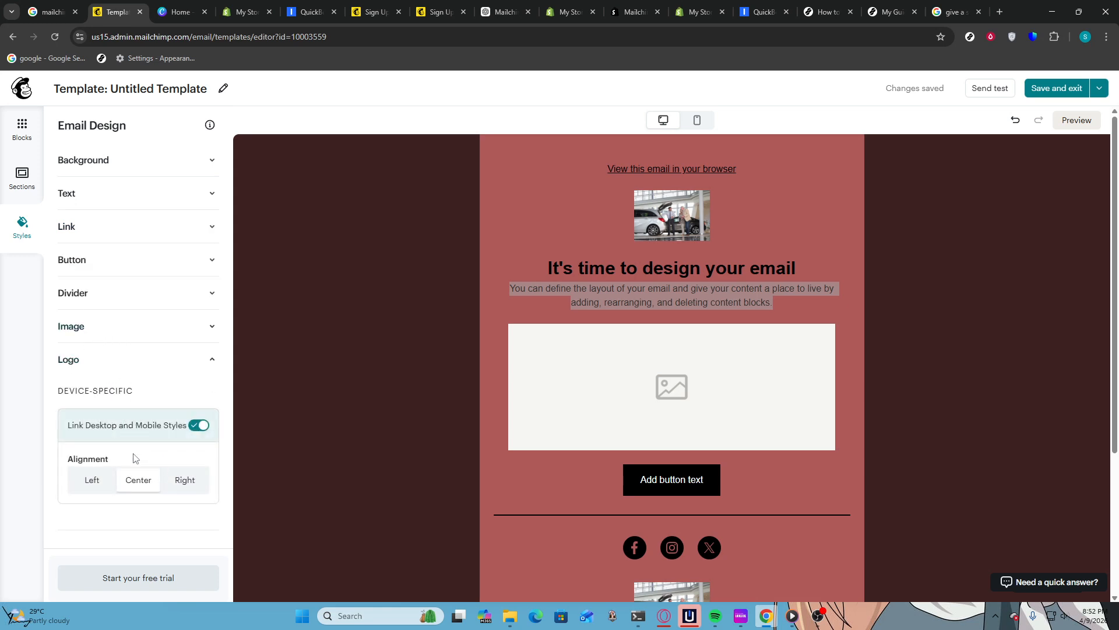
left_click(98, 475)
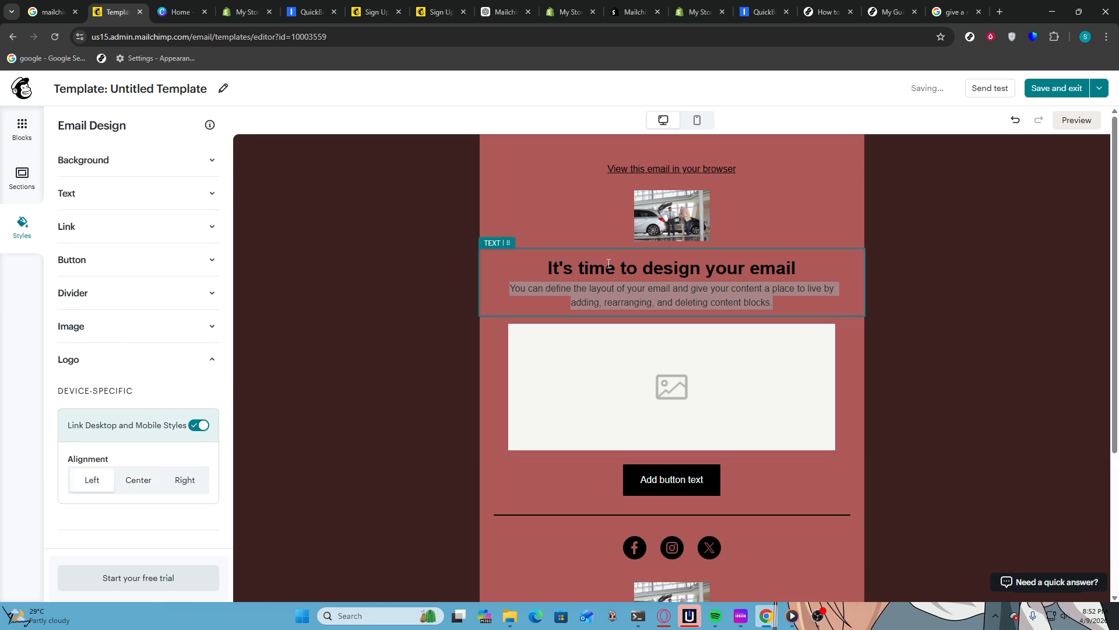
Set the header logo block's own alignment to Left in its block styles
left_click(646, 217)
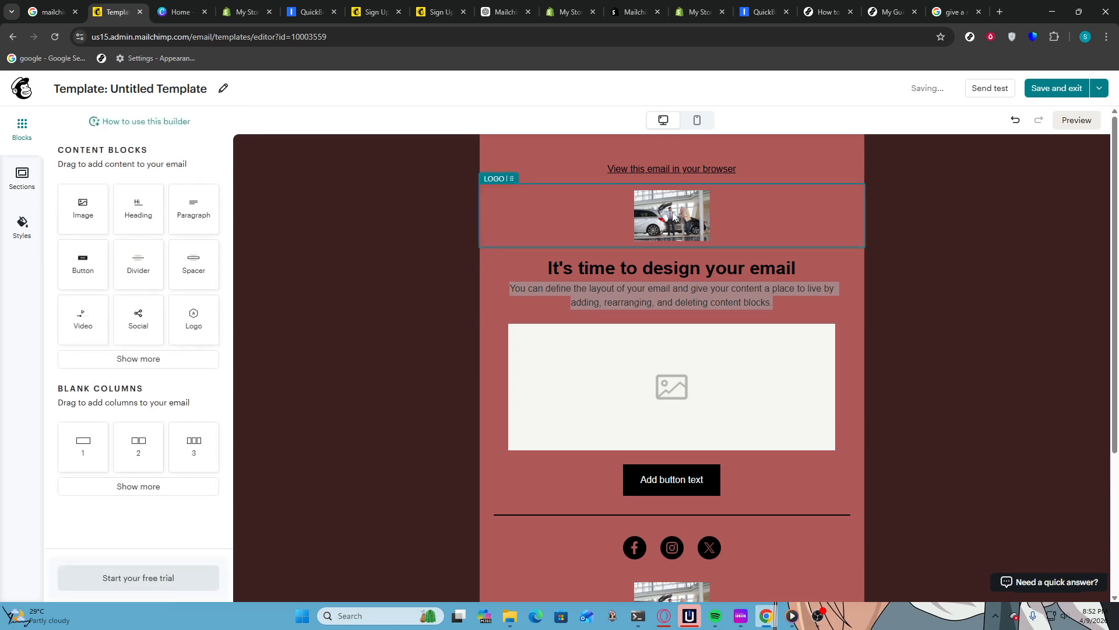
left_click(597, 216)
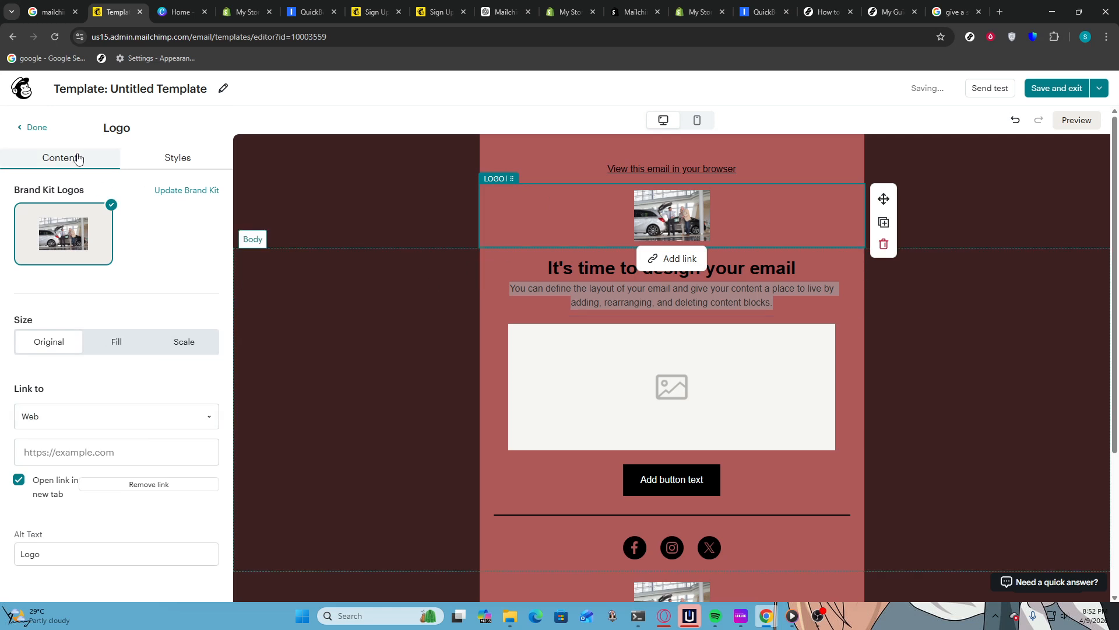
left_click(97, 558)
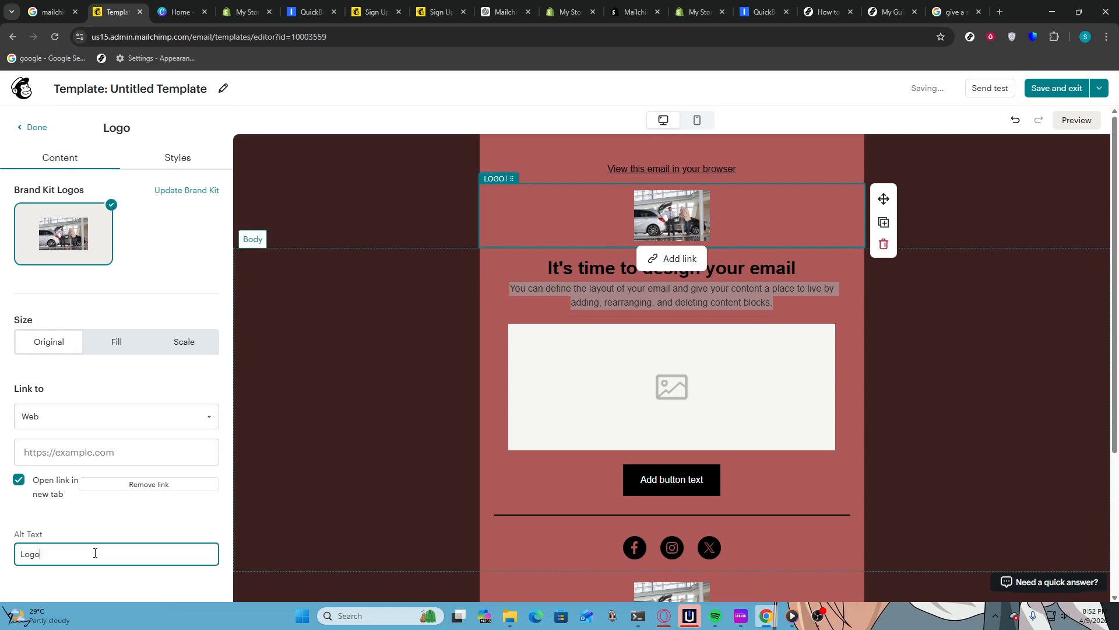
left_click(186, 163)
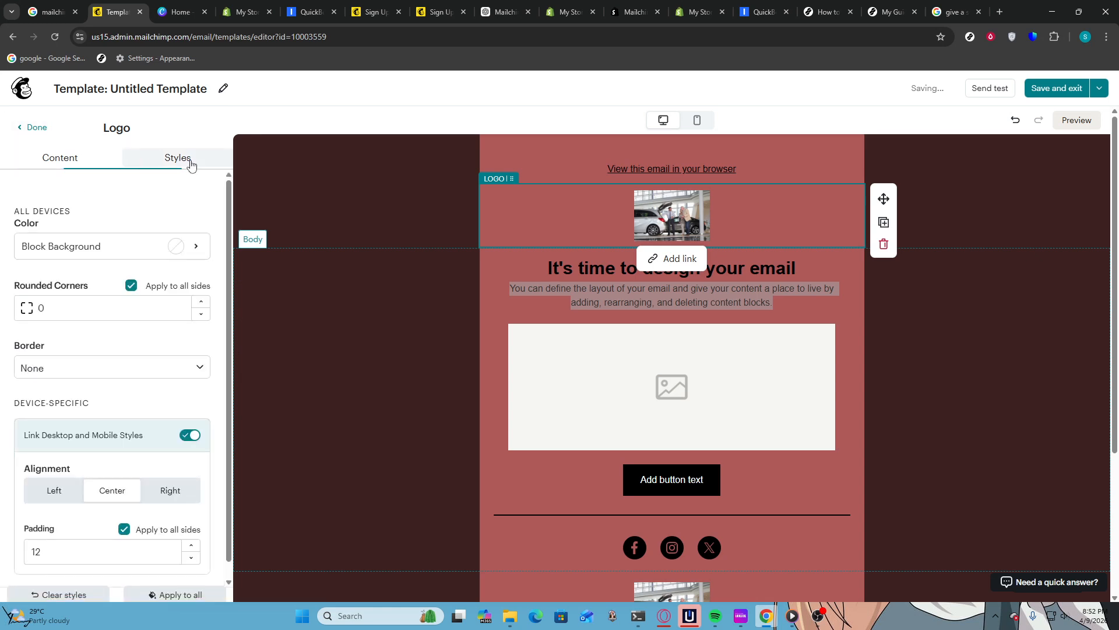
scroll(49, 384, "down", 1)
left_click(55, 460)
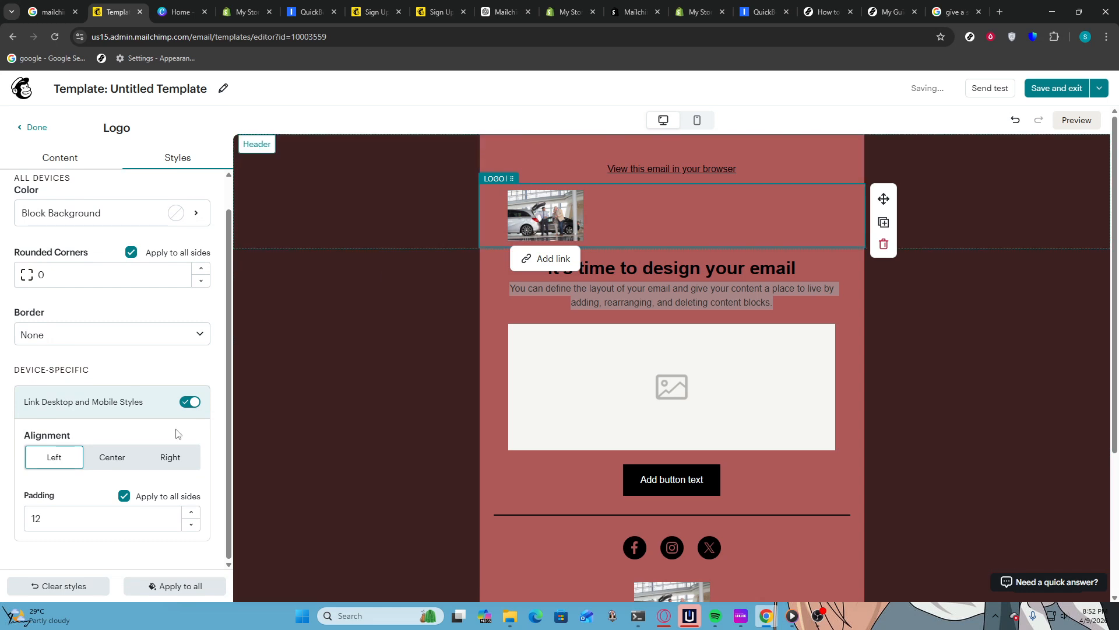
Finish editing the logo block, then save the template and exit the builder
left_click(26, 128)
left_click(70, 226)
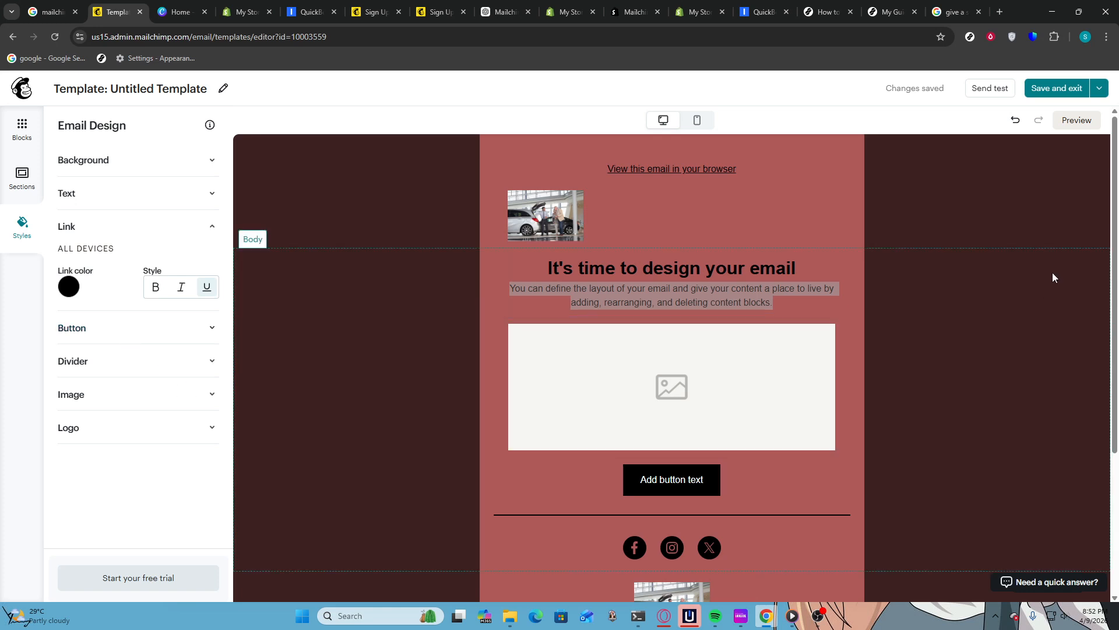
left_click(1038, 90)
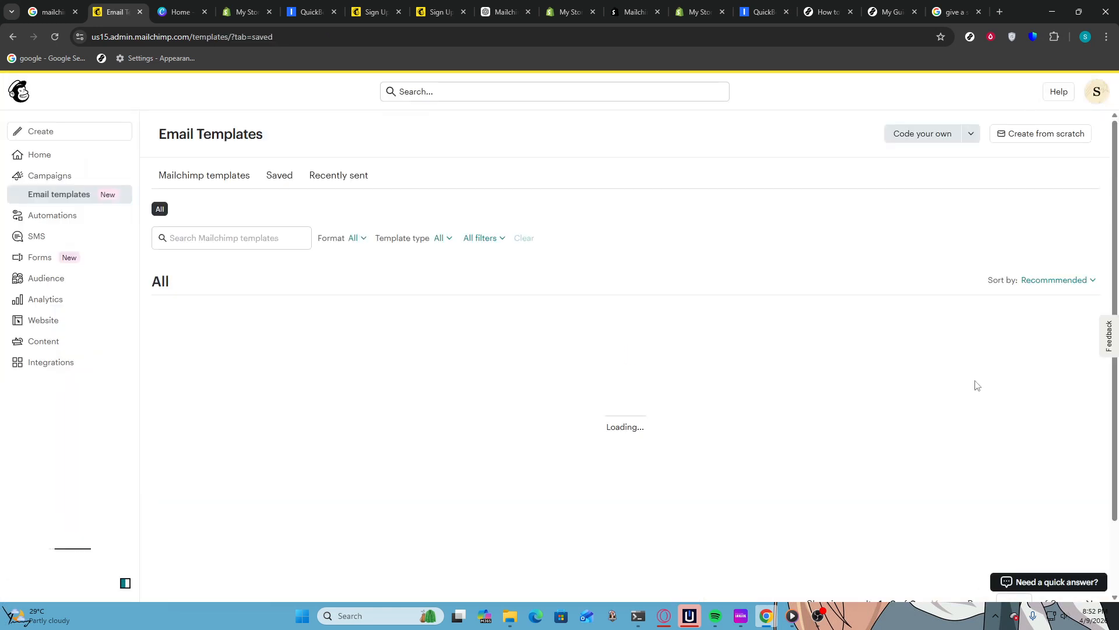